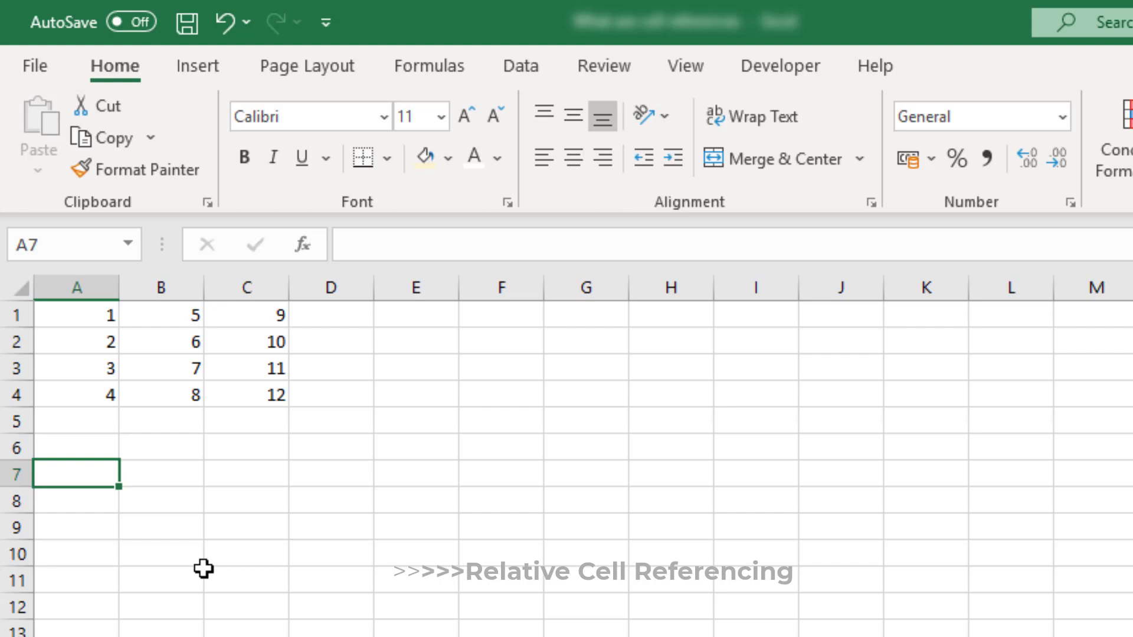
Step: Enter the relative reference formula =A1 in cell A7
type("=")
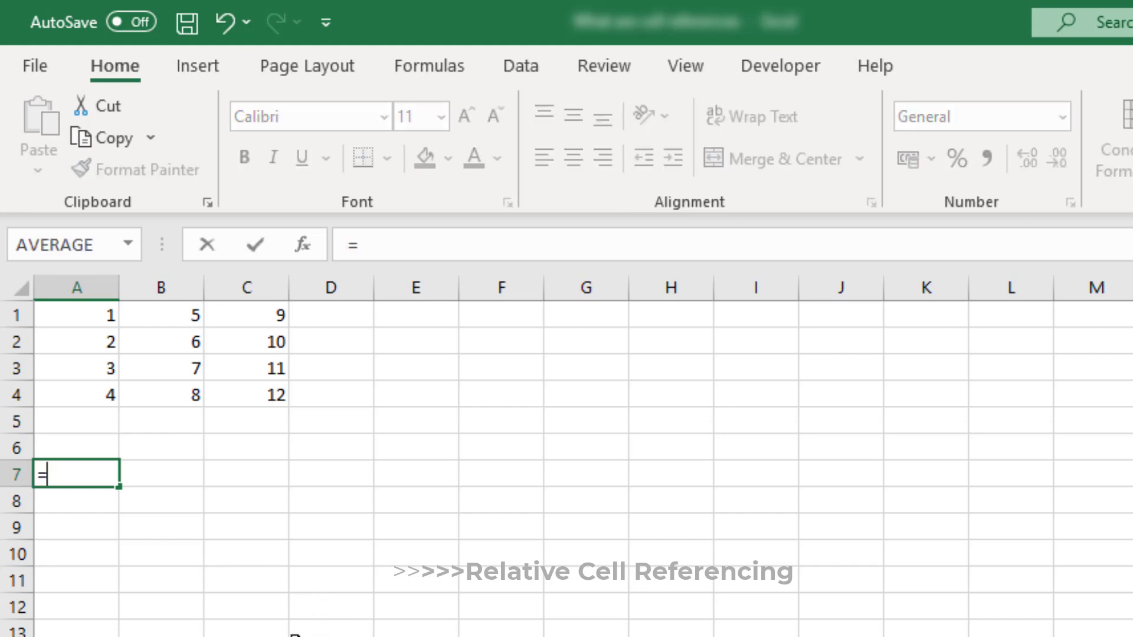
type("a1")
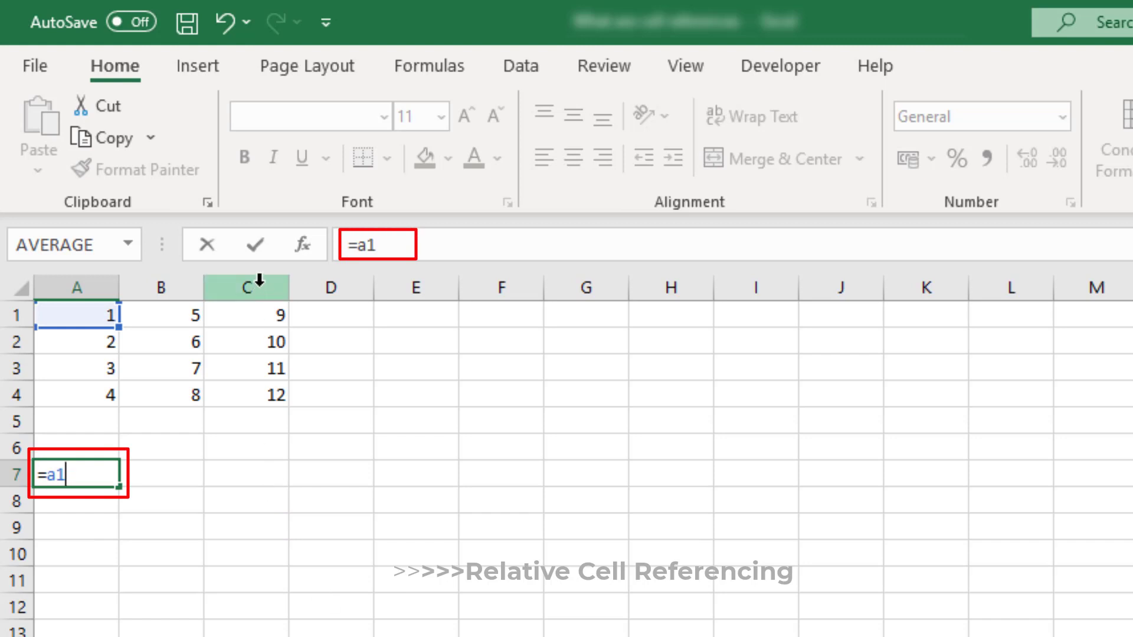
left_click(252, 245)
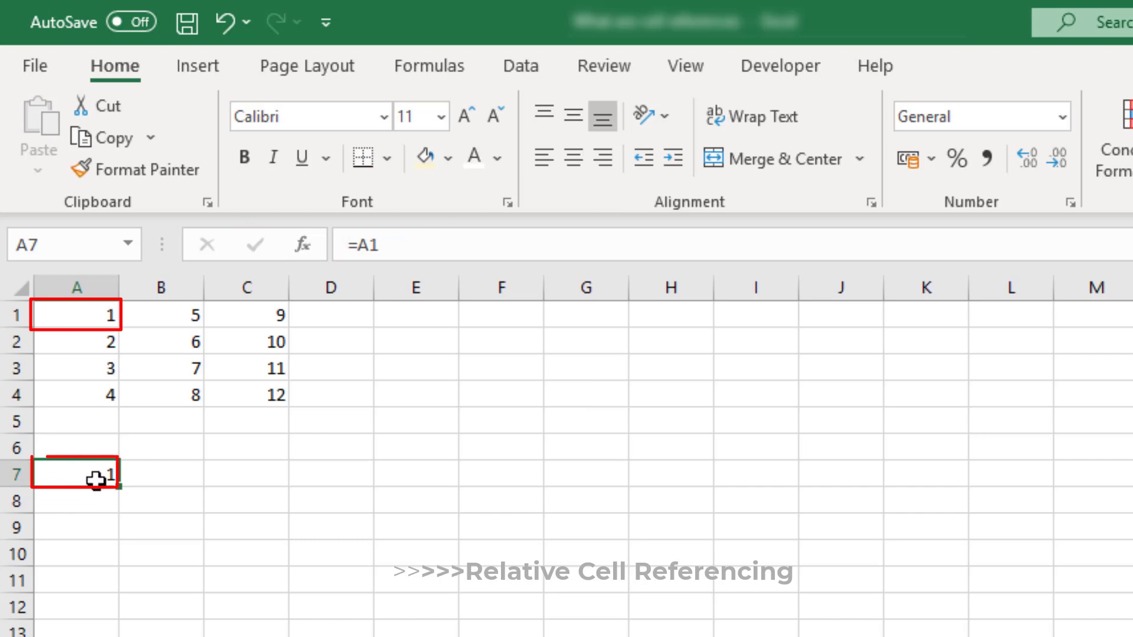
Step: Copy the relative formula in A7 and paste it across the range A7:C10
left_click(116, 142)
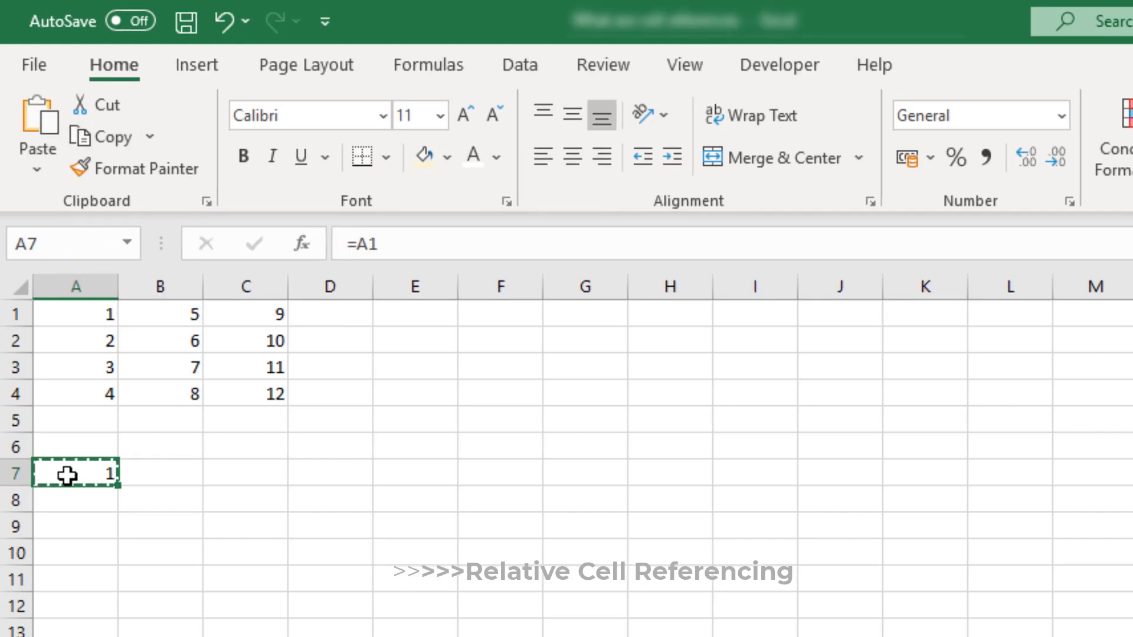
left_click_drag(65, 473, 216, 545)
left_click(18, 116)
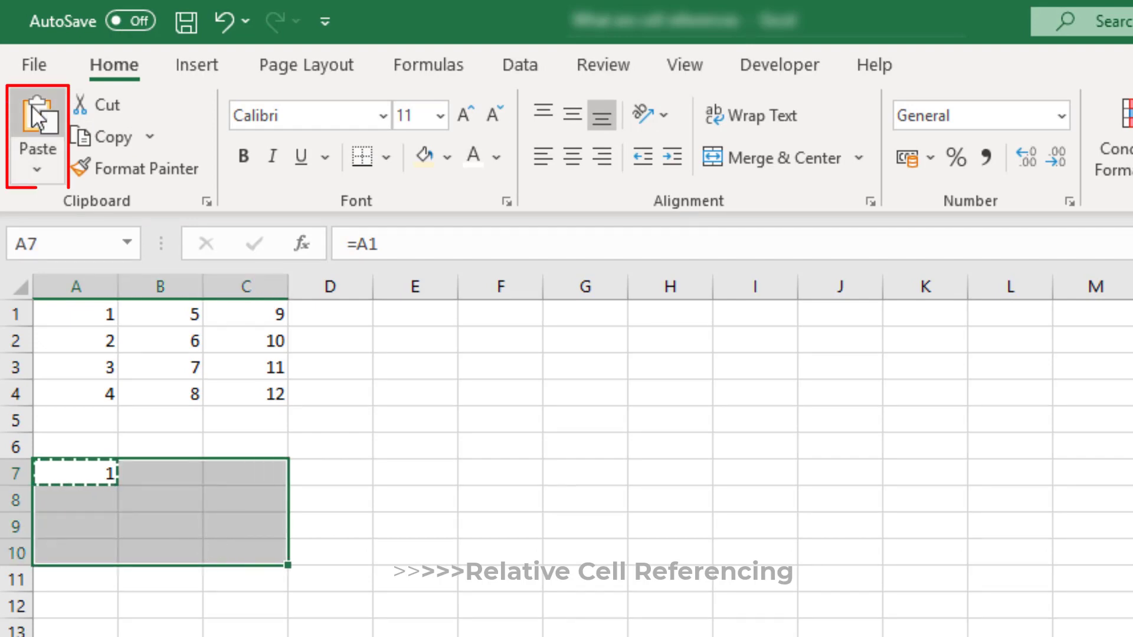
Step: Inspect the pasted formulas in A8 and A9 and compare them with the one in A7
left_click(75, 504)
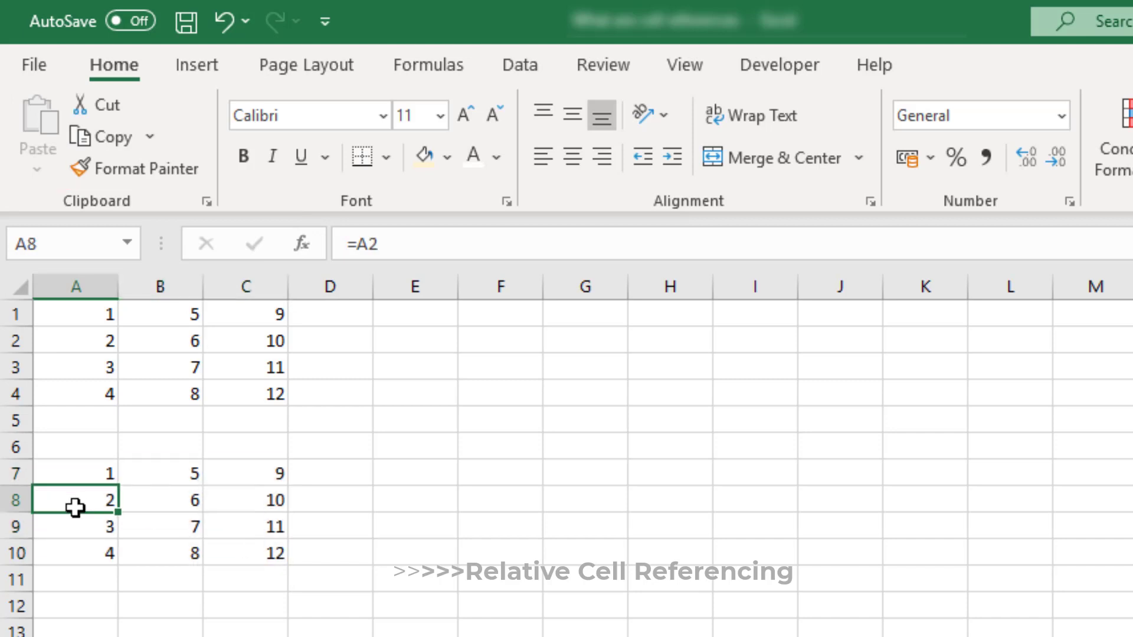
left_click(102, 528)
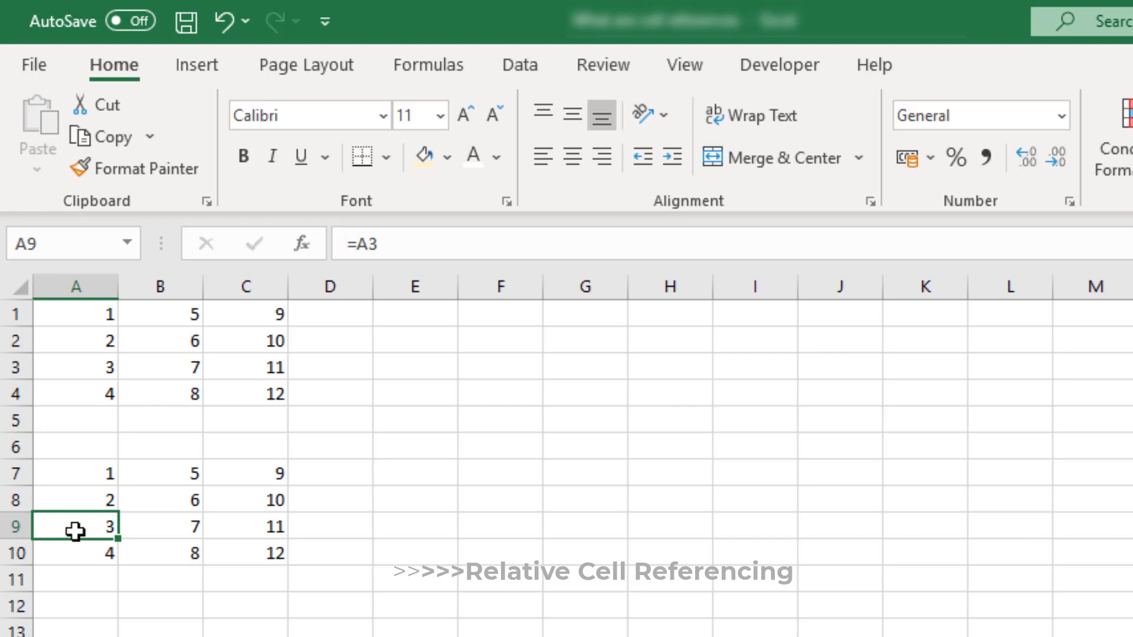
left_click(75, 472)
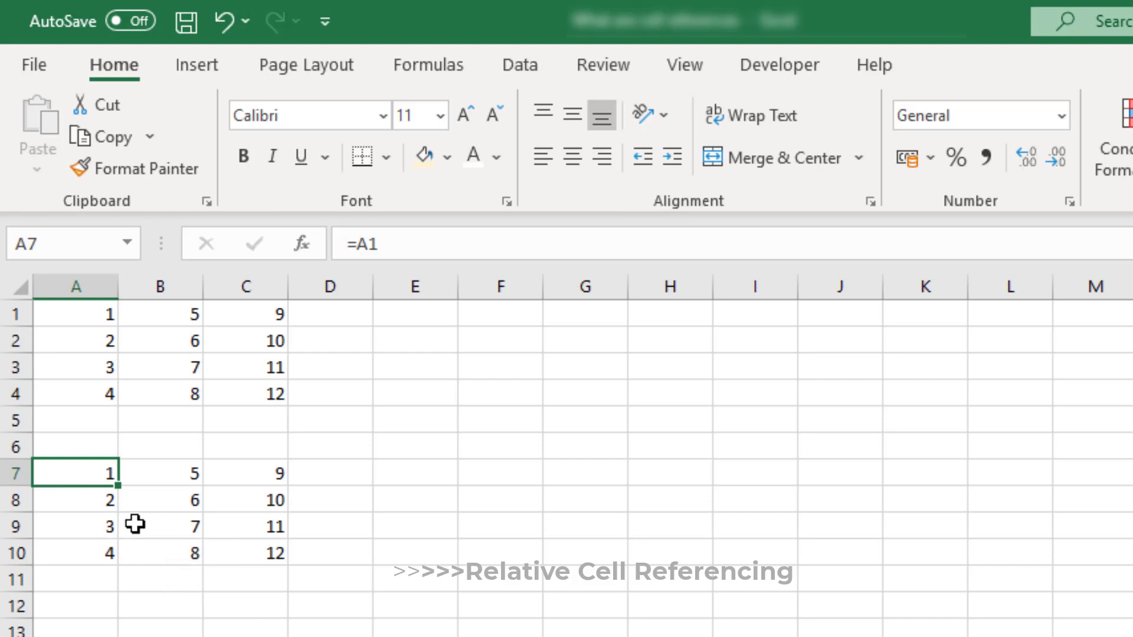
Step: Undo the paste of the relative formula into A7:C10 and cancel copy mode
key("ctrl+z")
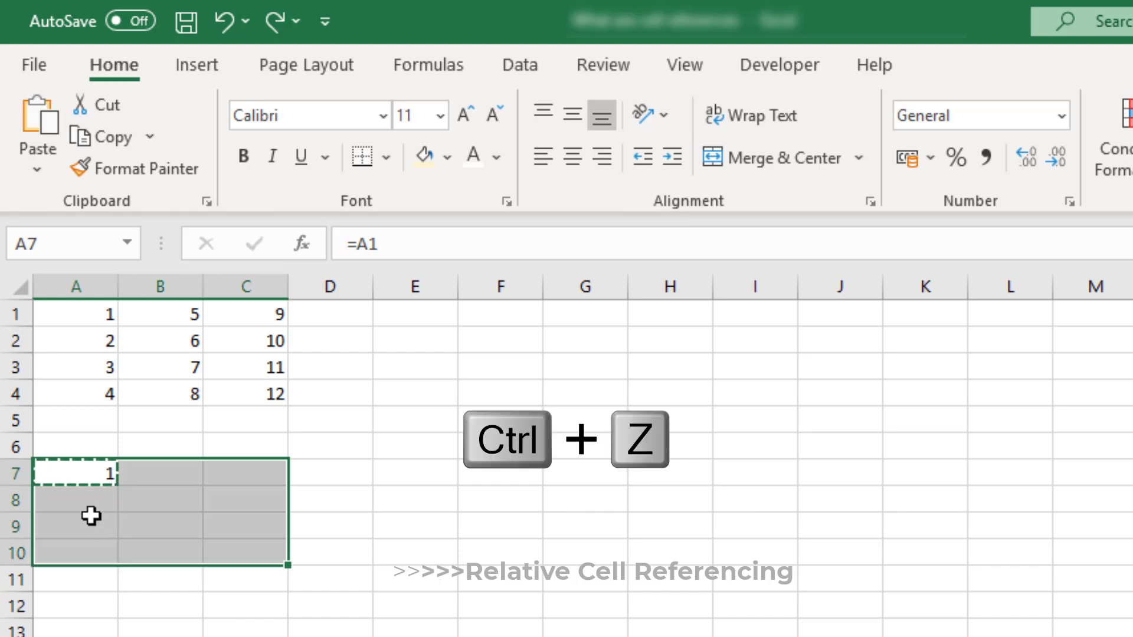
key("Escape")
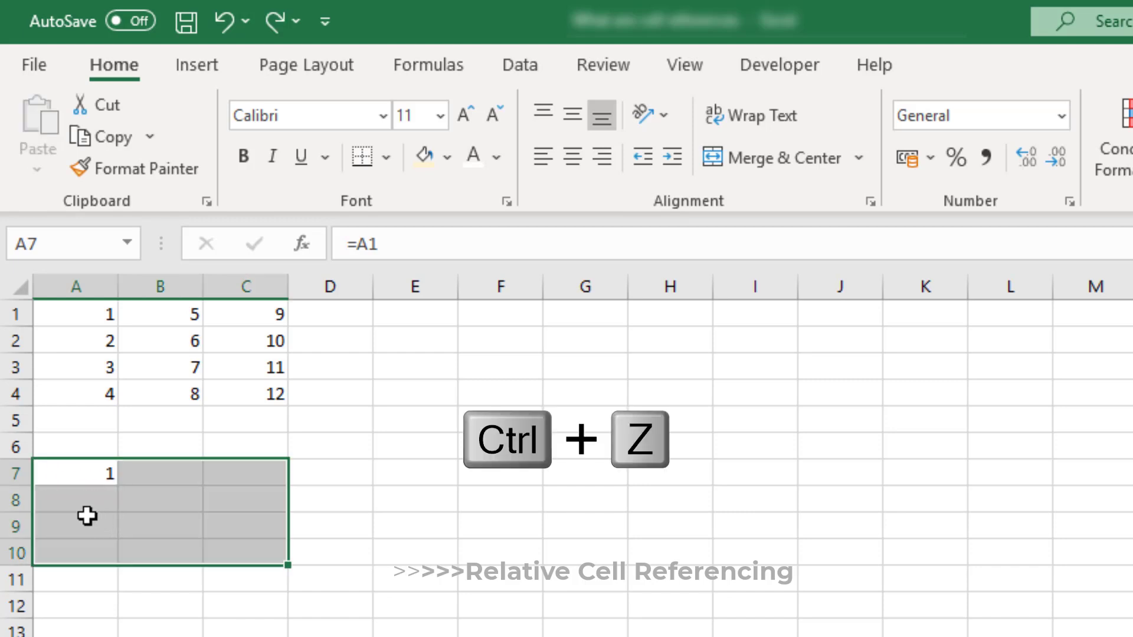
Step: Change the reference in cell A7 to absolute so the formula is =$A$1
left_click(75, 476)
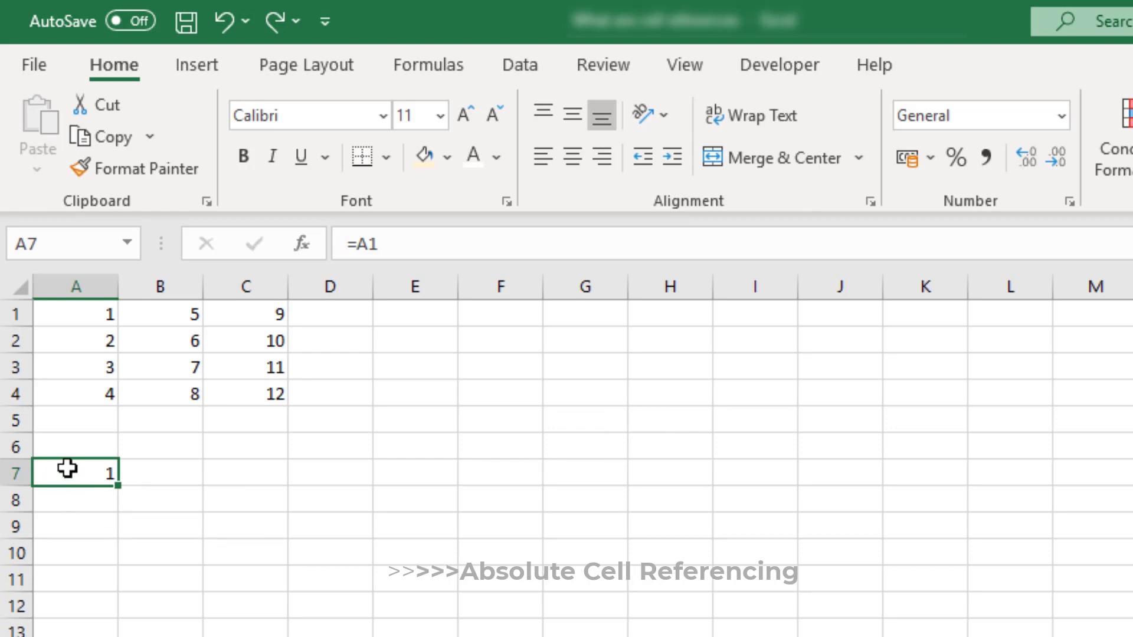
key("F2")
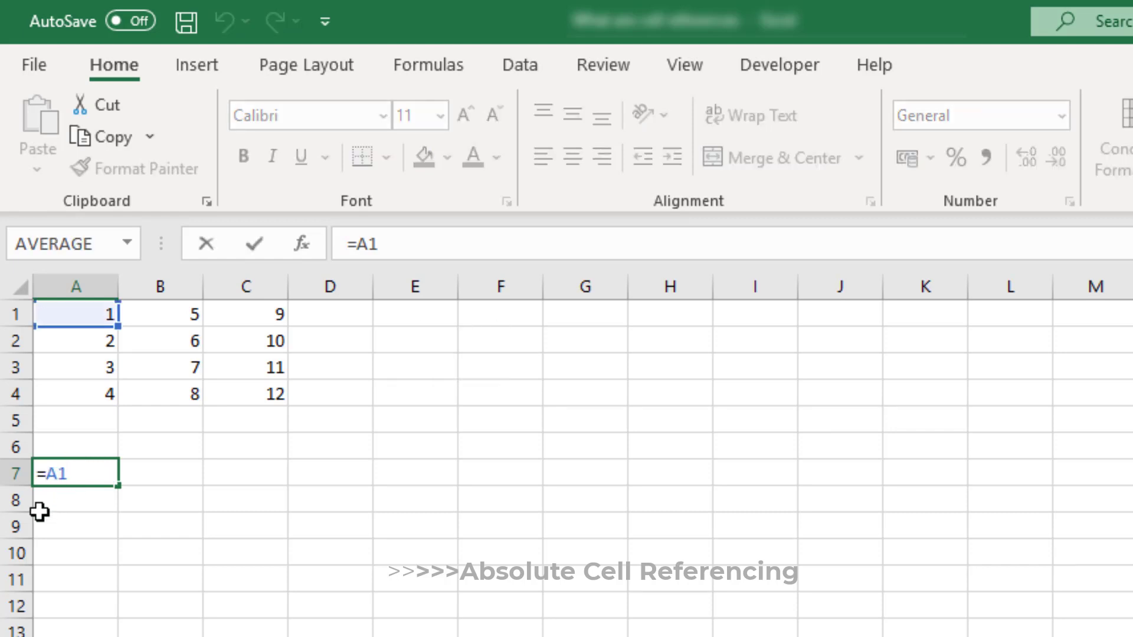
key("F4")
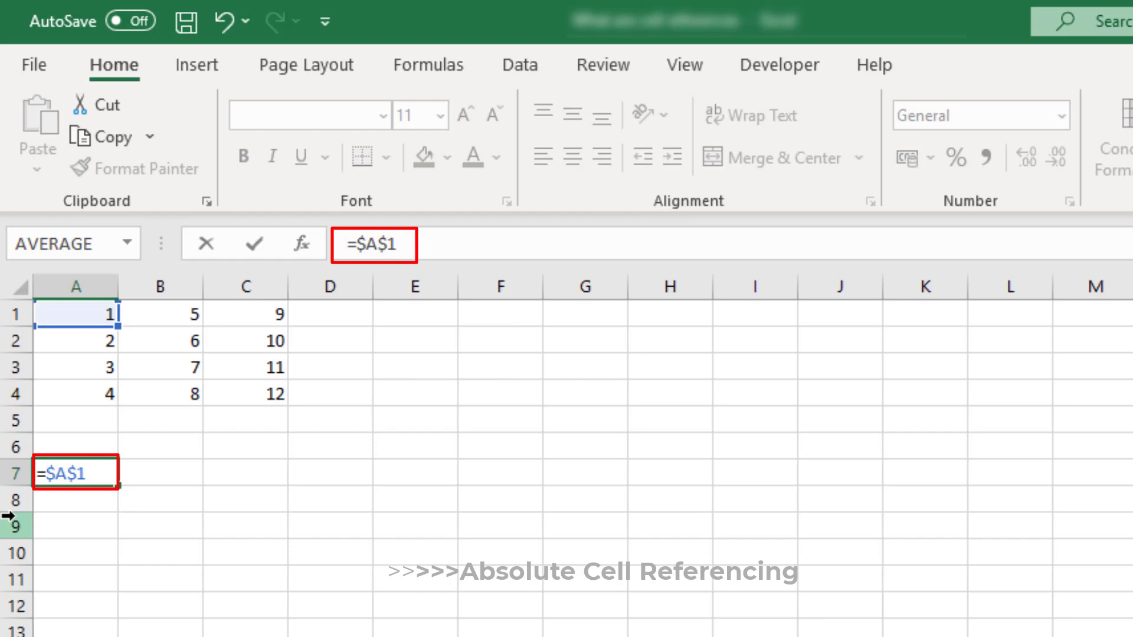
left_click(253, 246)
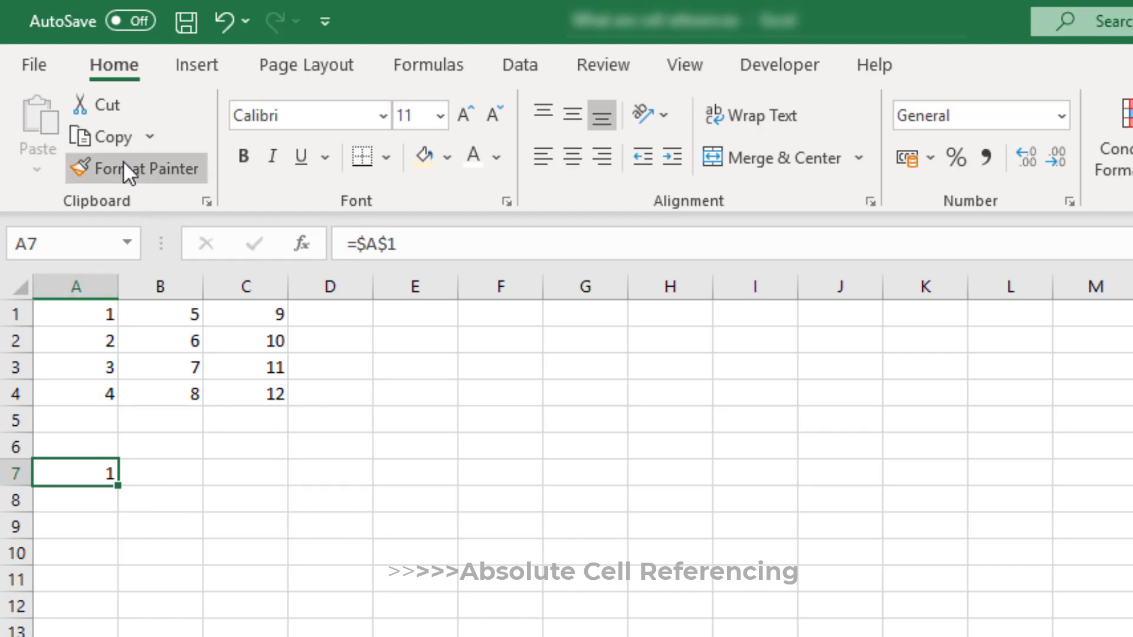
Step: Copy the absolute formula in A7 and paste it across the range A7:C10
left_click(110, 144)
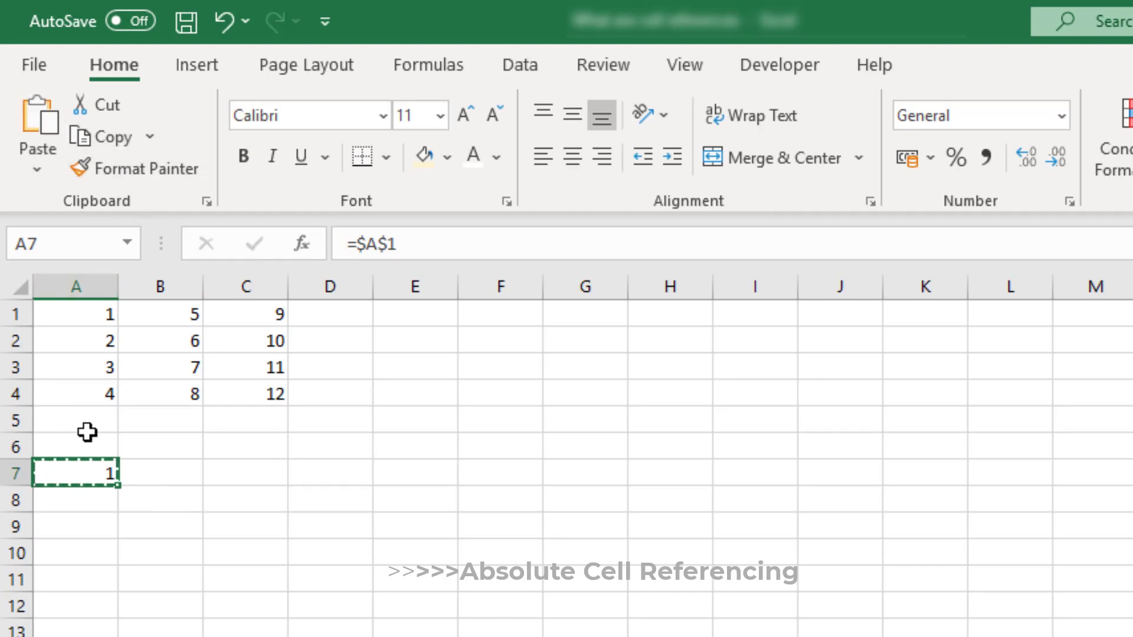
left_click_drag(91, 468, 254, 551)
left_click(47, 115)
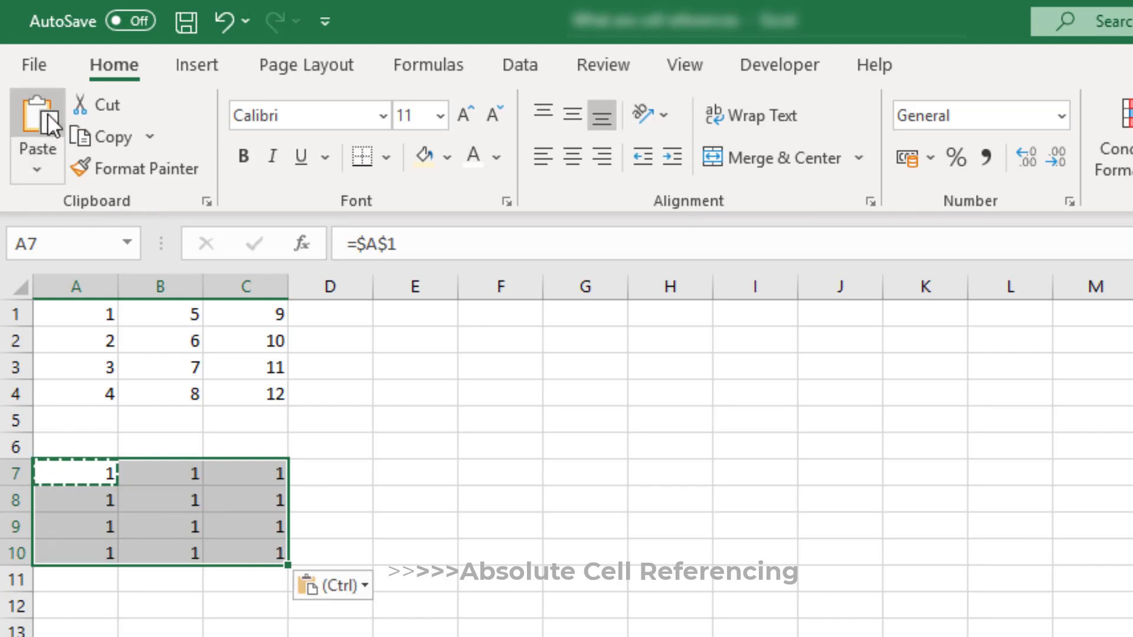
Step: Inspect the formulas in A7, B9 and C9 of the pasted block, clearing the copy mode
left_click(79, 476)
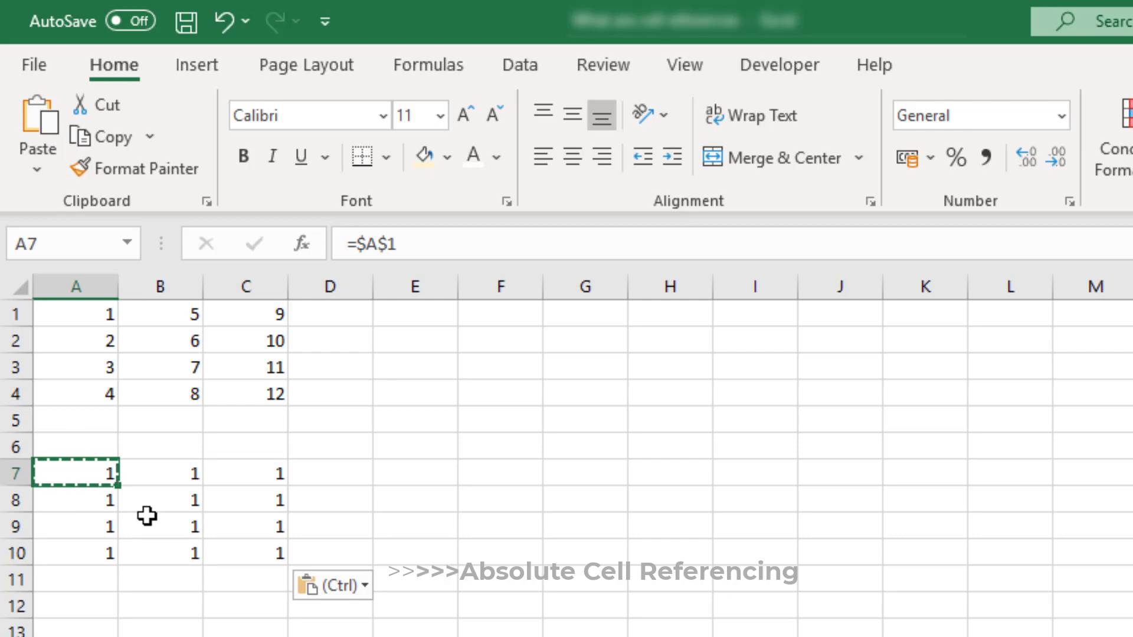
left_click(154, 535)
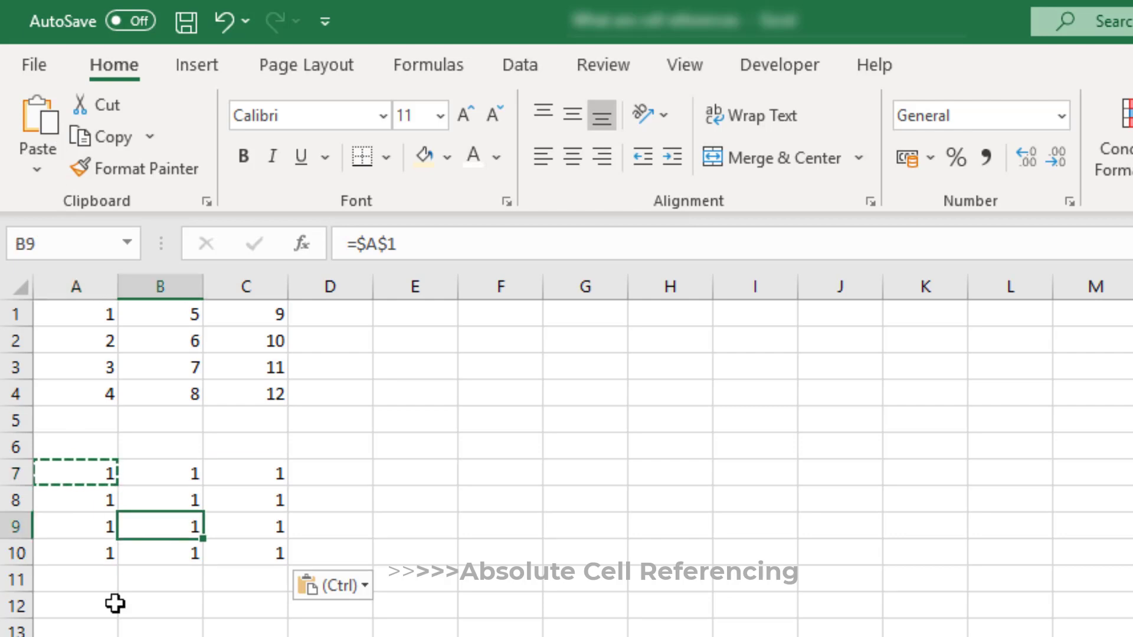
key("Escape")
key("Up")
key("Up")
key("Left")
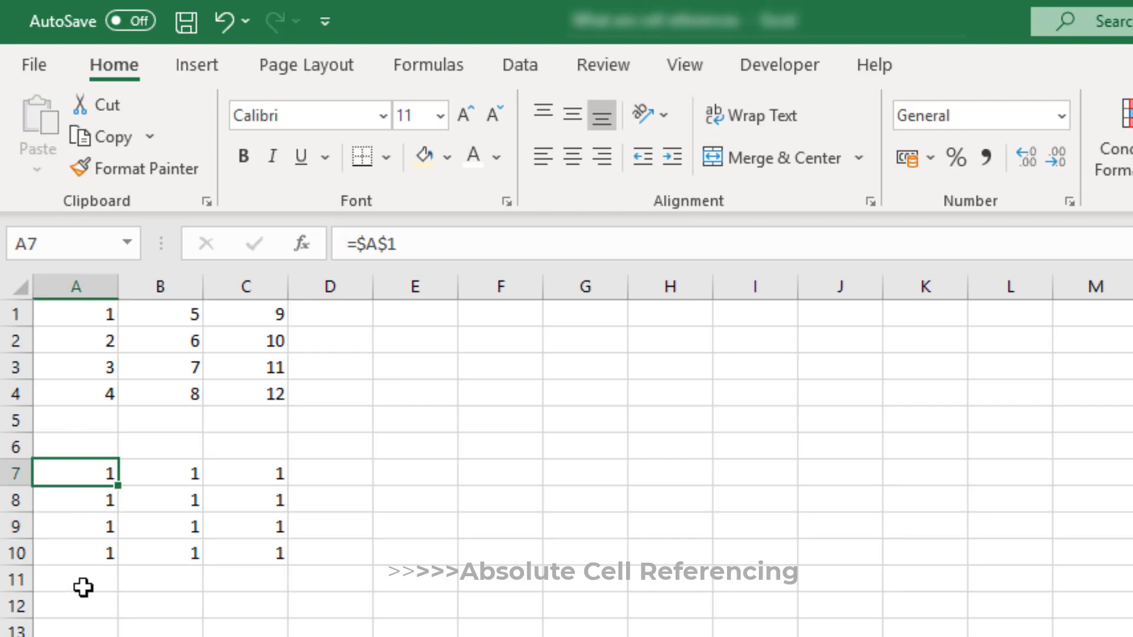
left_click(262, 527)
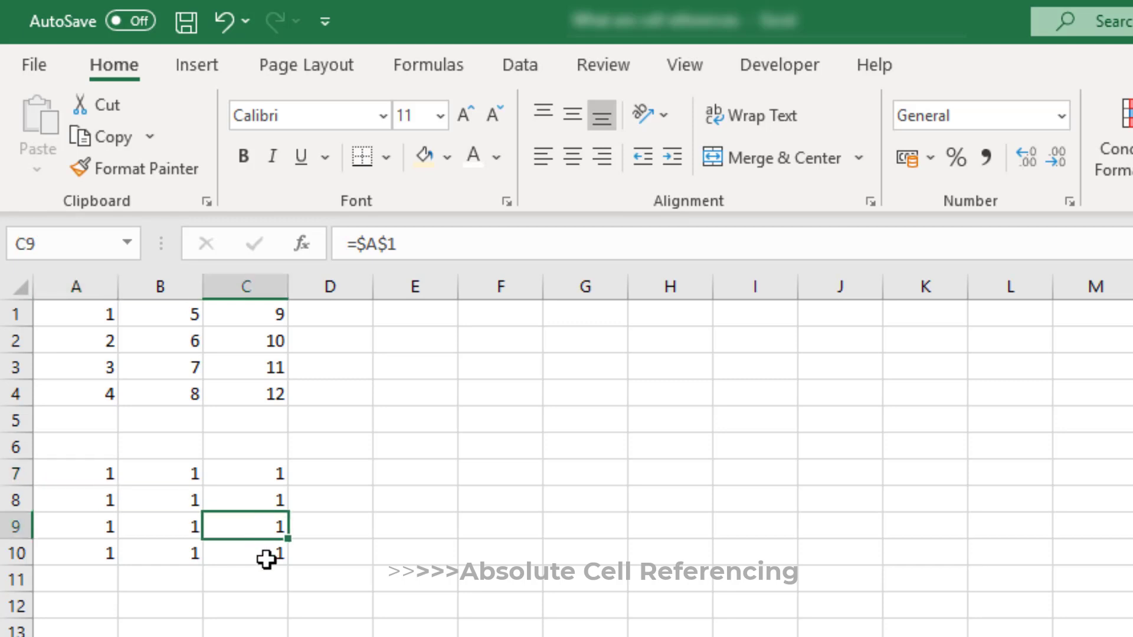
Step: Undo the paste of the absolute formula so only A7 stays filled
key("ctrl+z")
key("ctrl+z")
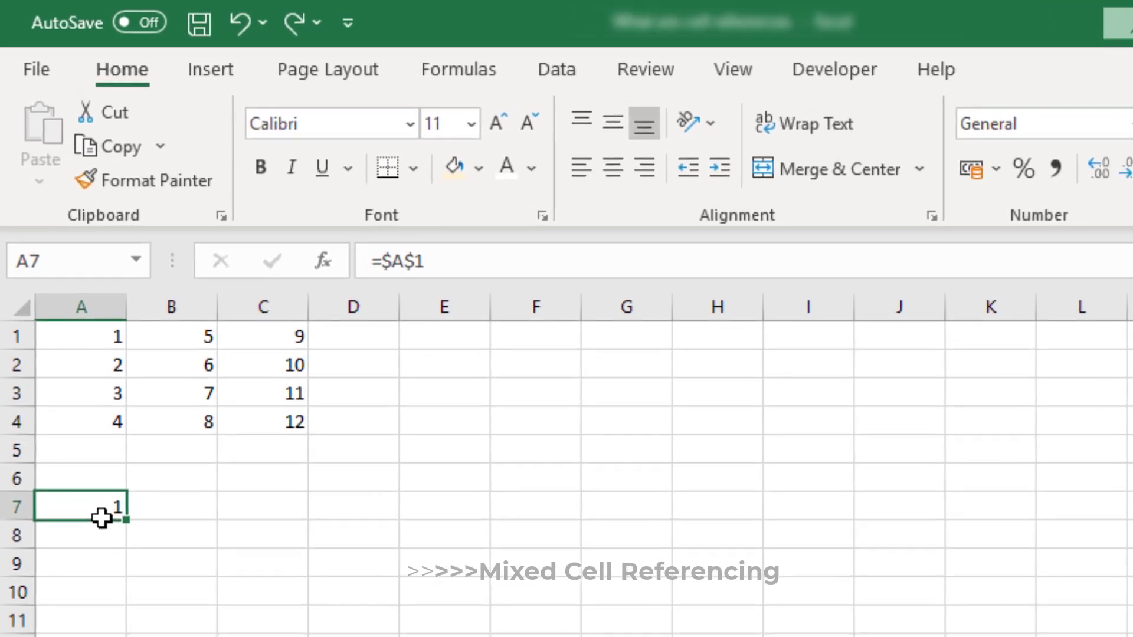
Step: Change the reference in A7 to a mixed one with only the column locked, =$A1
key("F2")
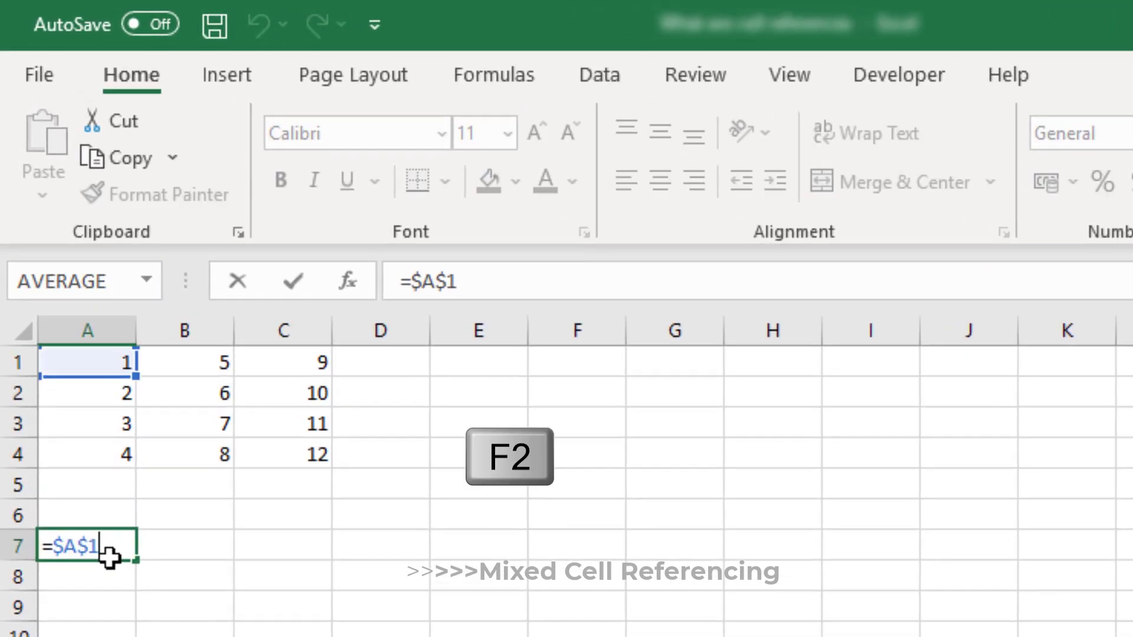
key("F4")
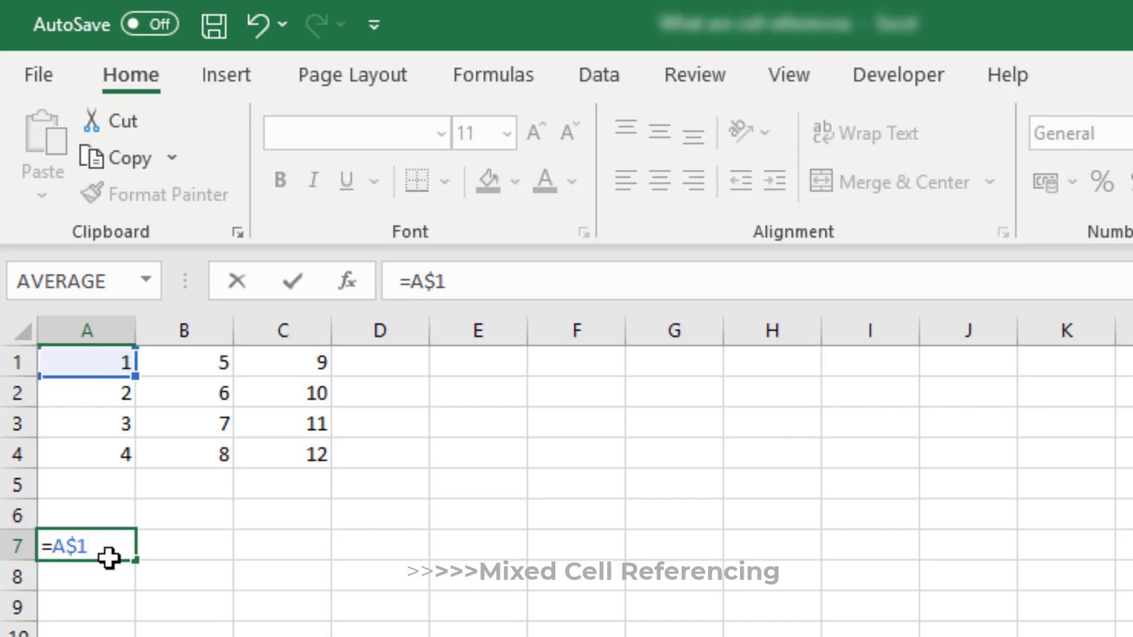
key("F4")
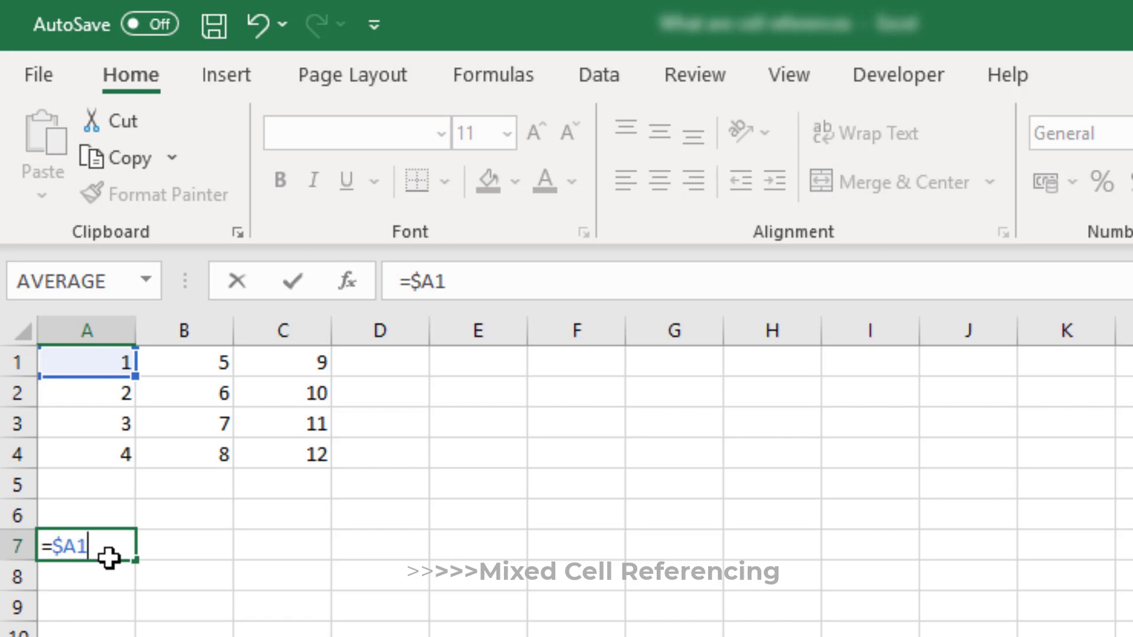
key("ctrl+Return")
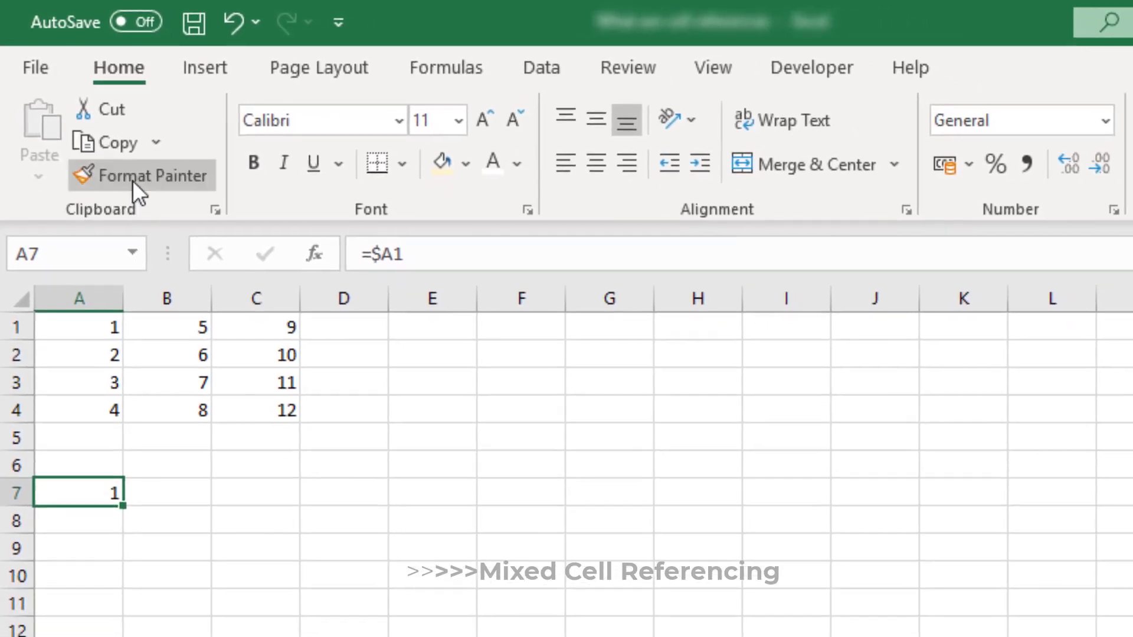
Step: Copy the mixed-reference formula in A7, paste it across A7:C10 and end copy mode
left_click(118, 142)
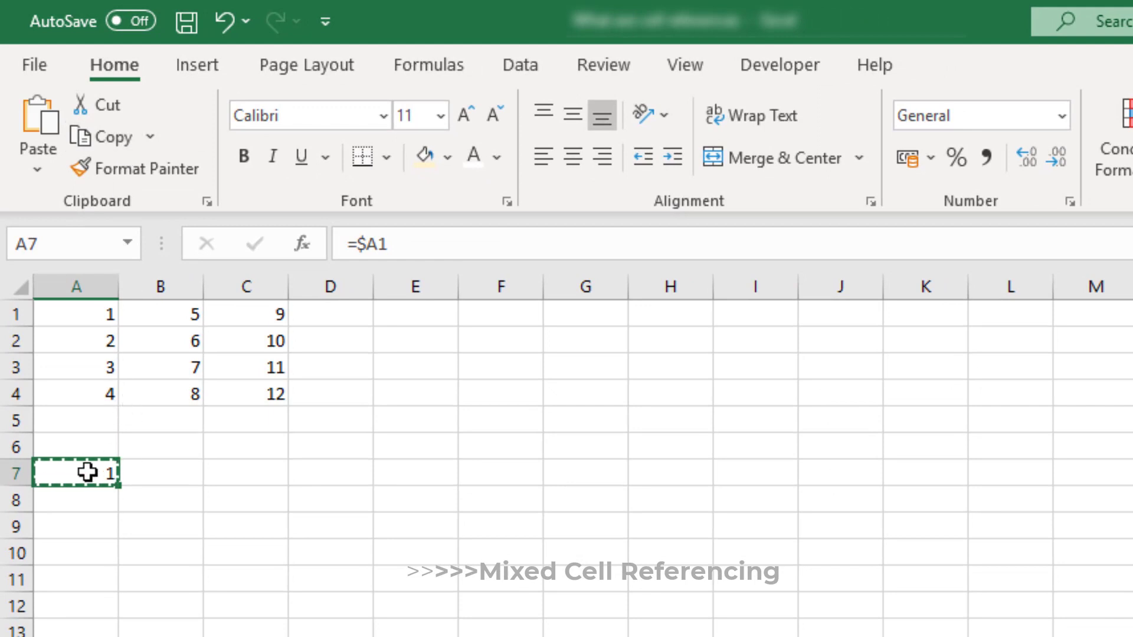
left_click_drag(87, 472, 237, 538)
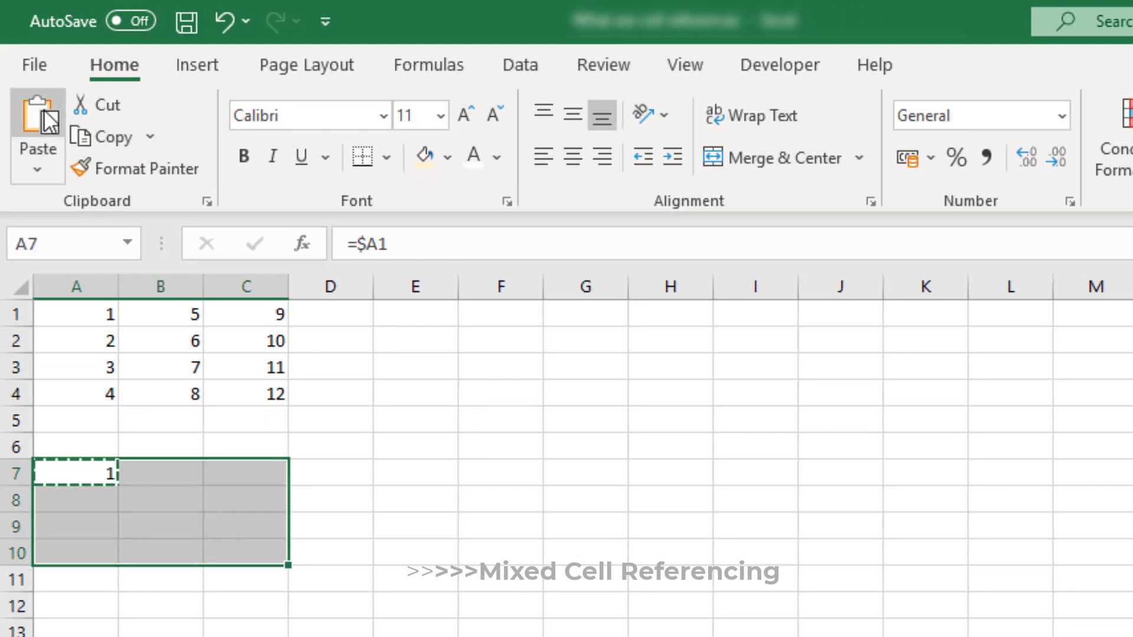
left_click(44, 144)
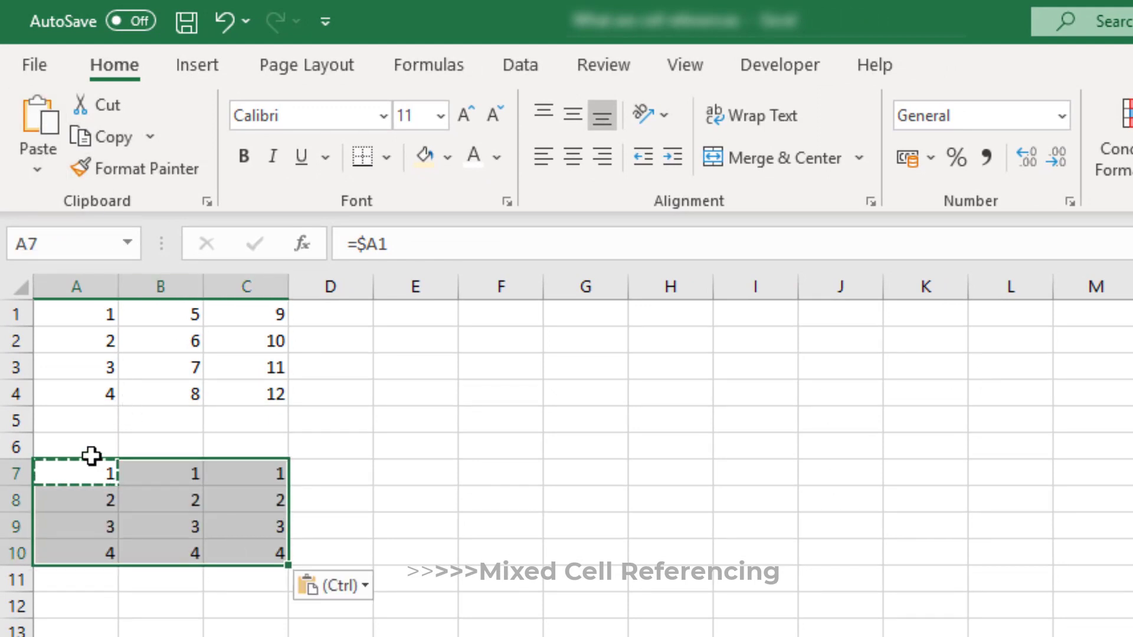
key("Escape")
Step: Select the source values in A1:A4 to compare them with the pasted columns
left_click(82, 314)
left_click_drag(83, 336, 88, 394)
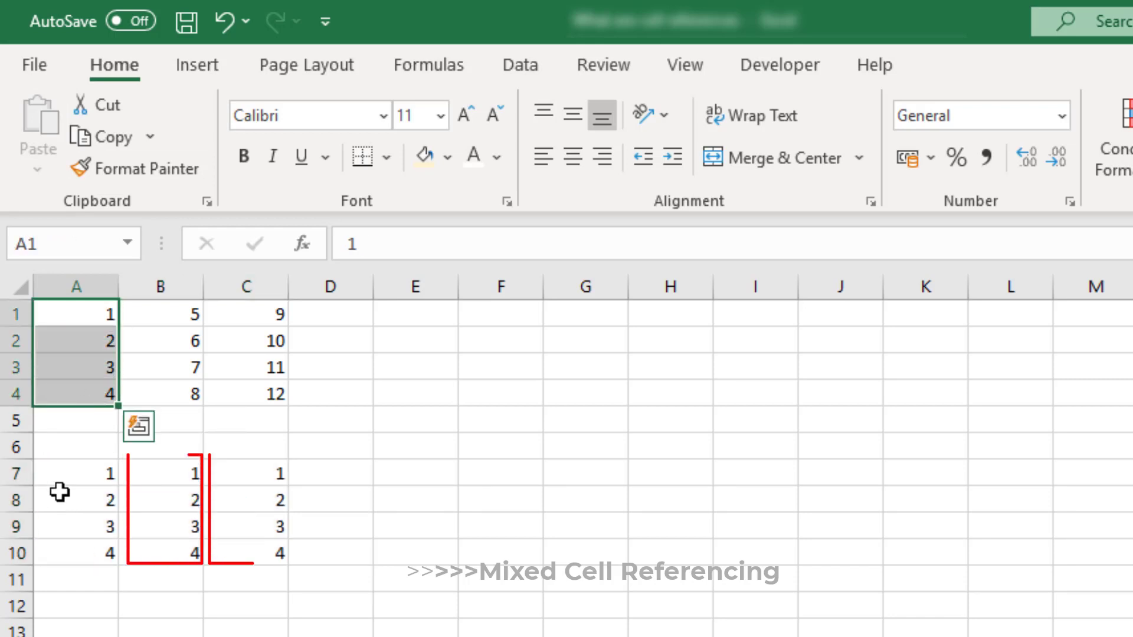
Step: Cycle the reference in A7 repeatedly through A1, $A$1, A$1 and $A1, and commit the formula as =$A1
left_click(83, 477)
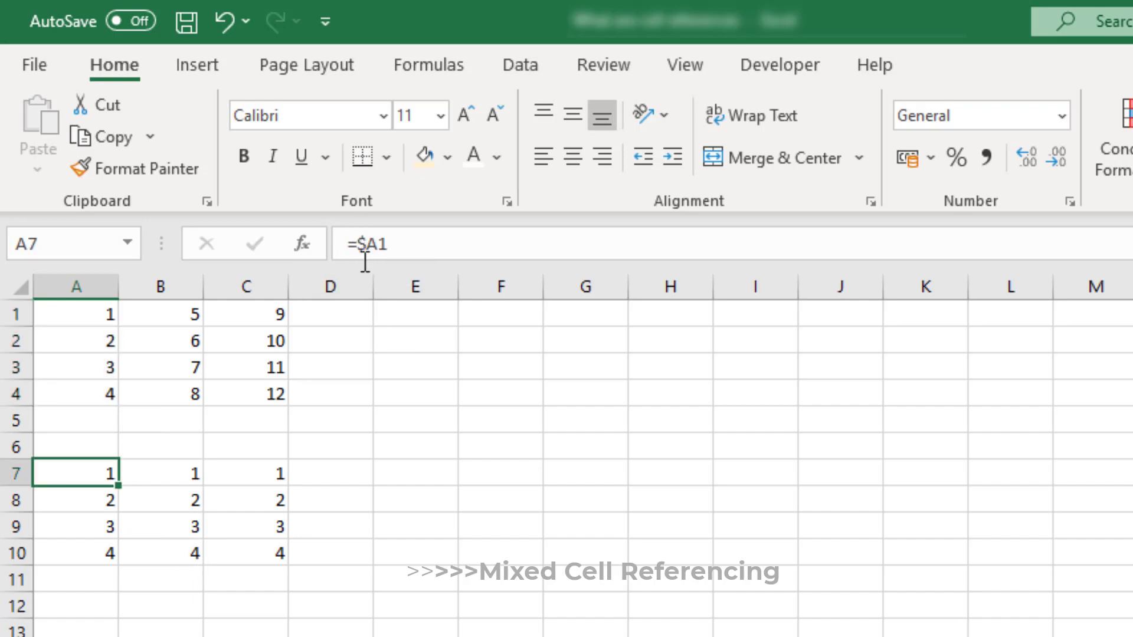
key("F2")
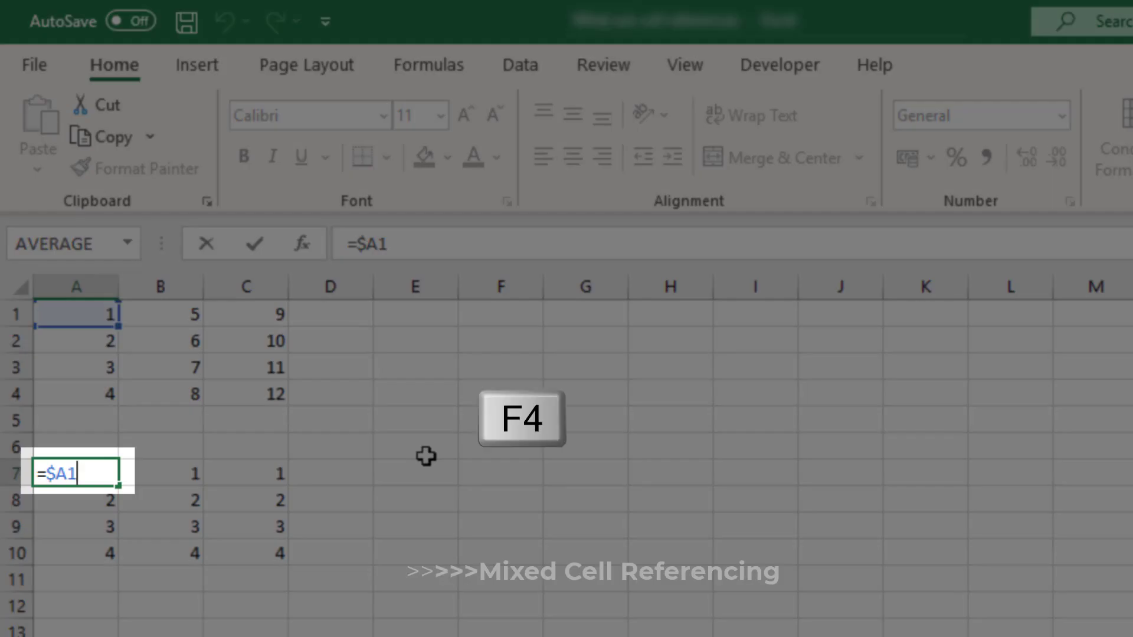
key("F4")
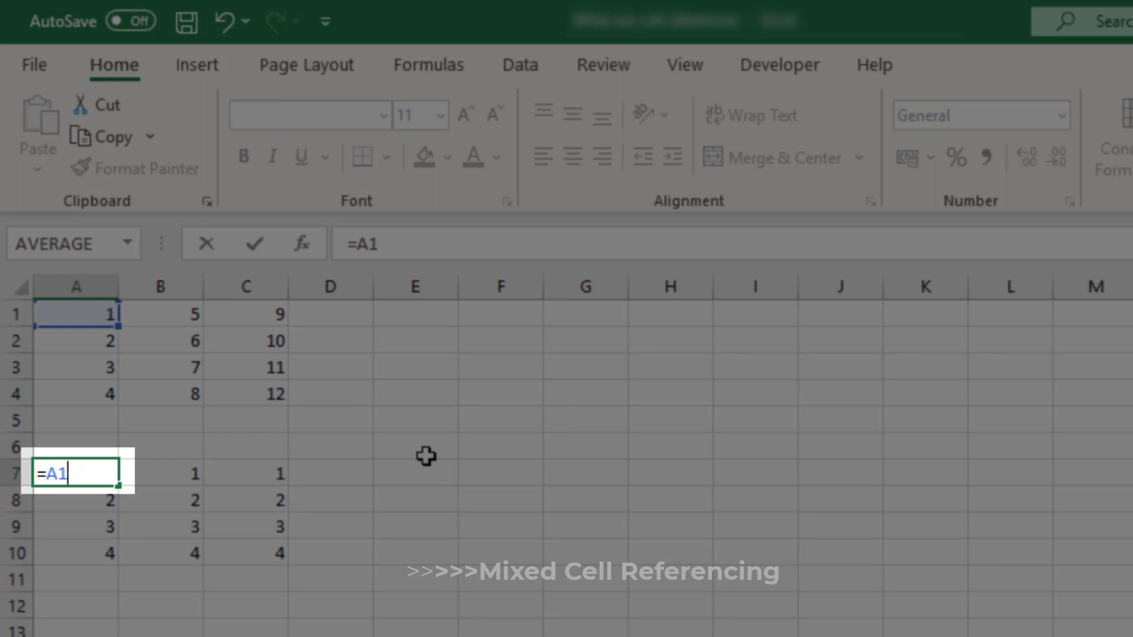
key("F4")
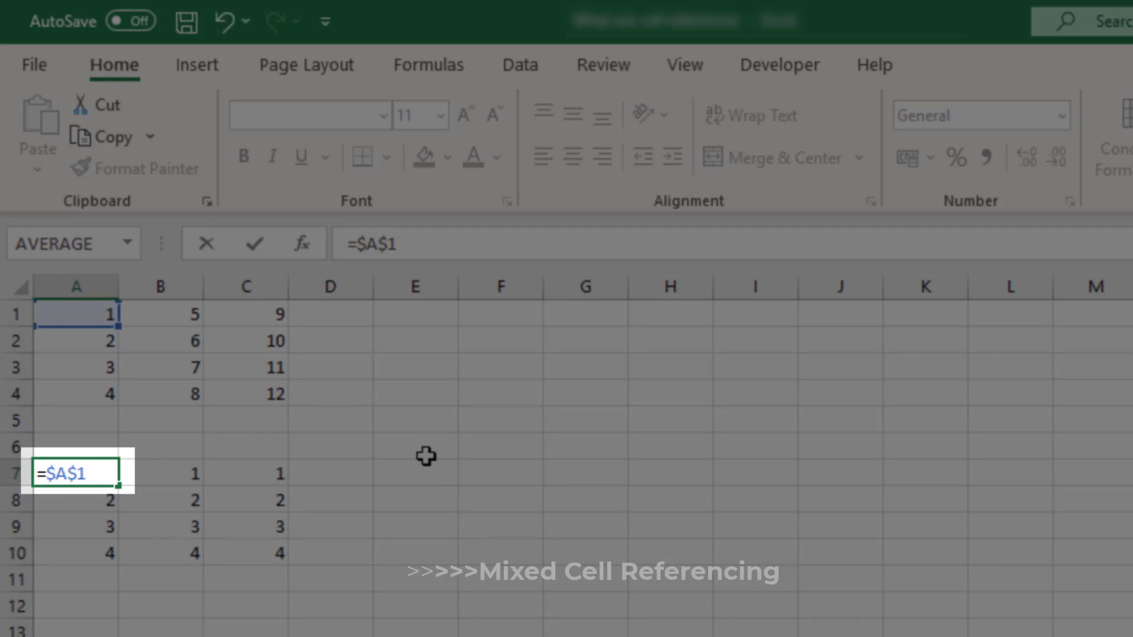
key("F4")
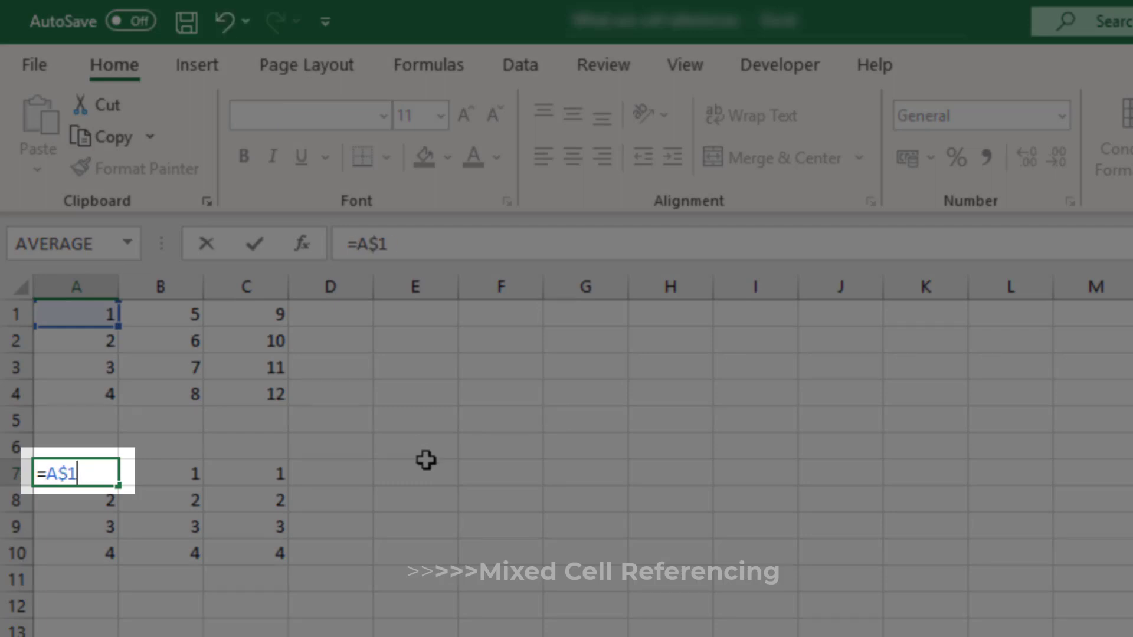
key("F4")
key("F4")
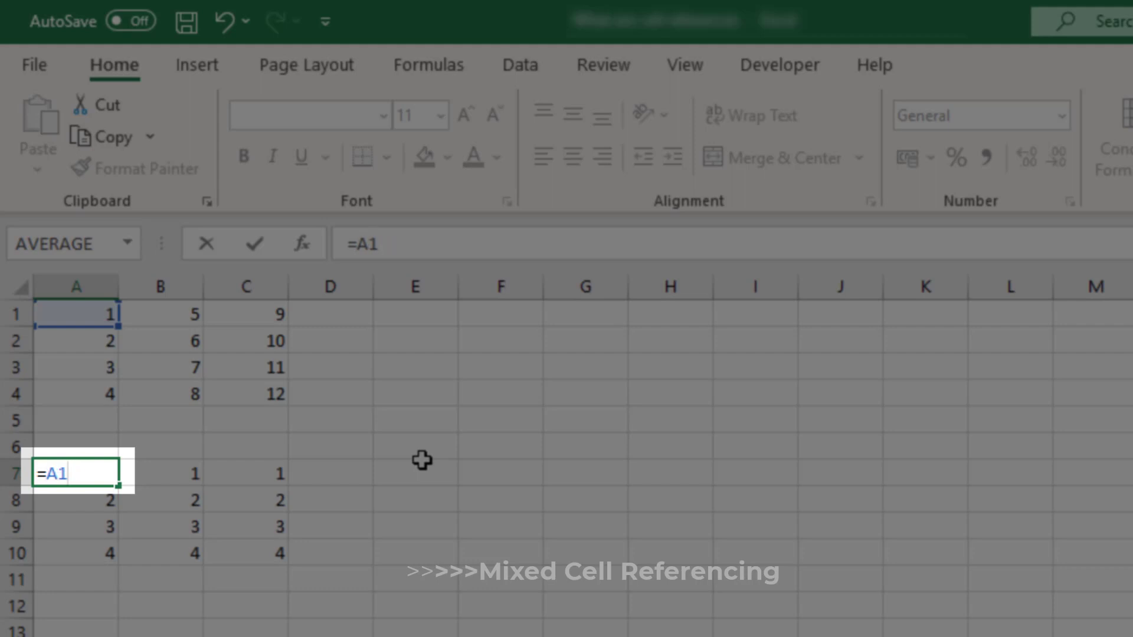
key("F4")
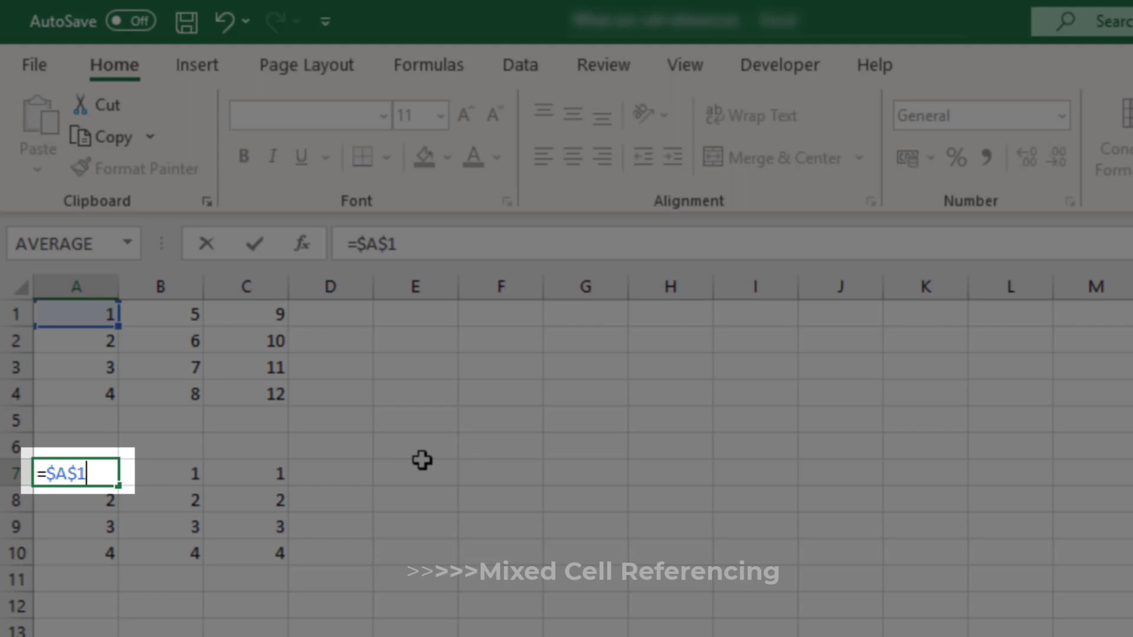
key("F4")
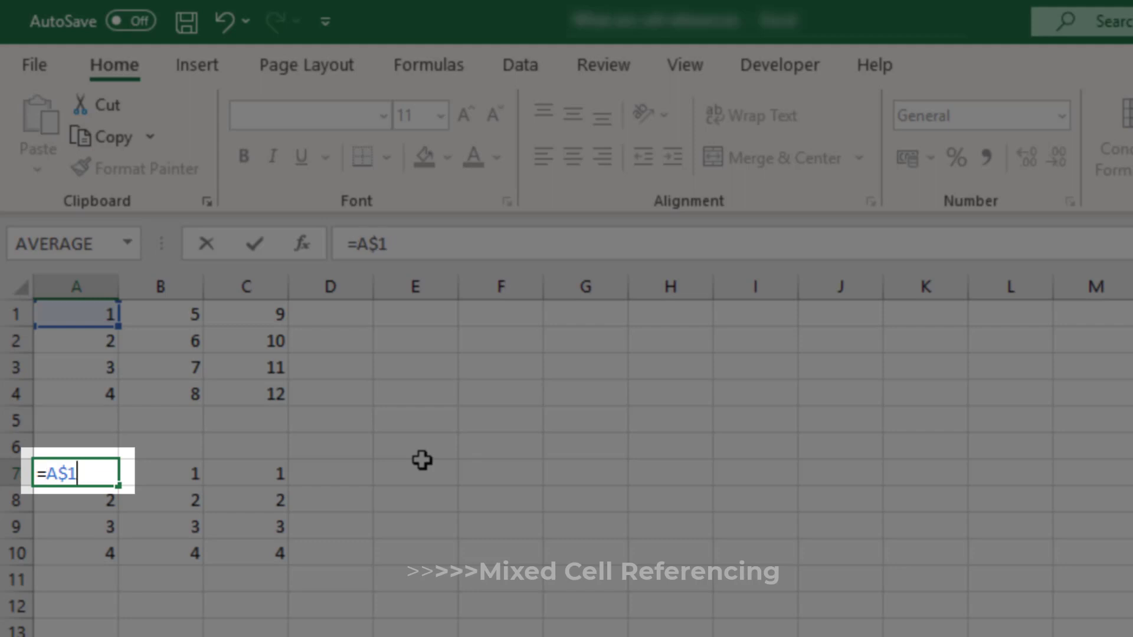
key("F4")
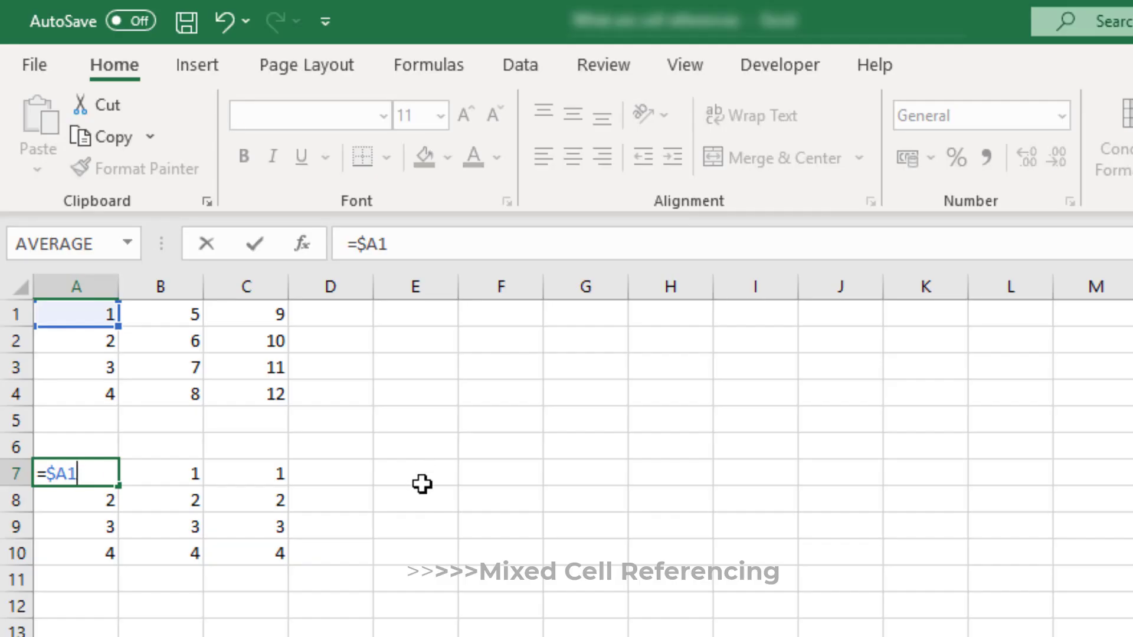
key("ctrl+Return")
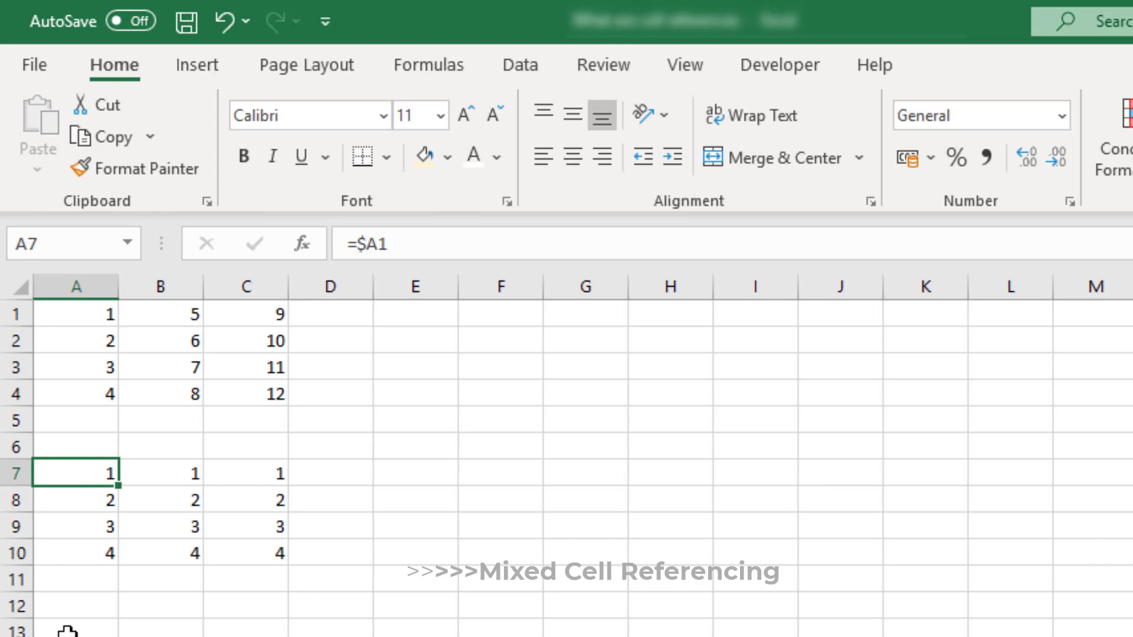